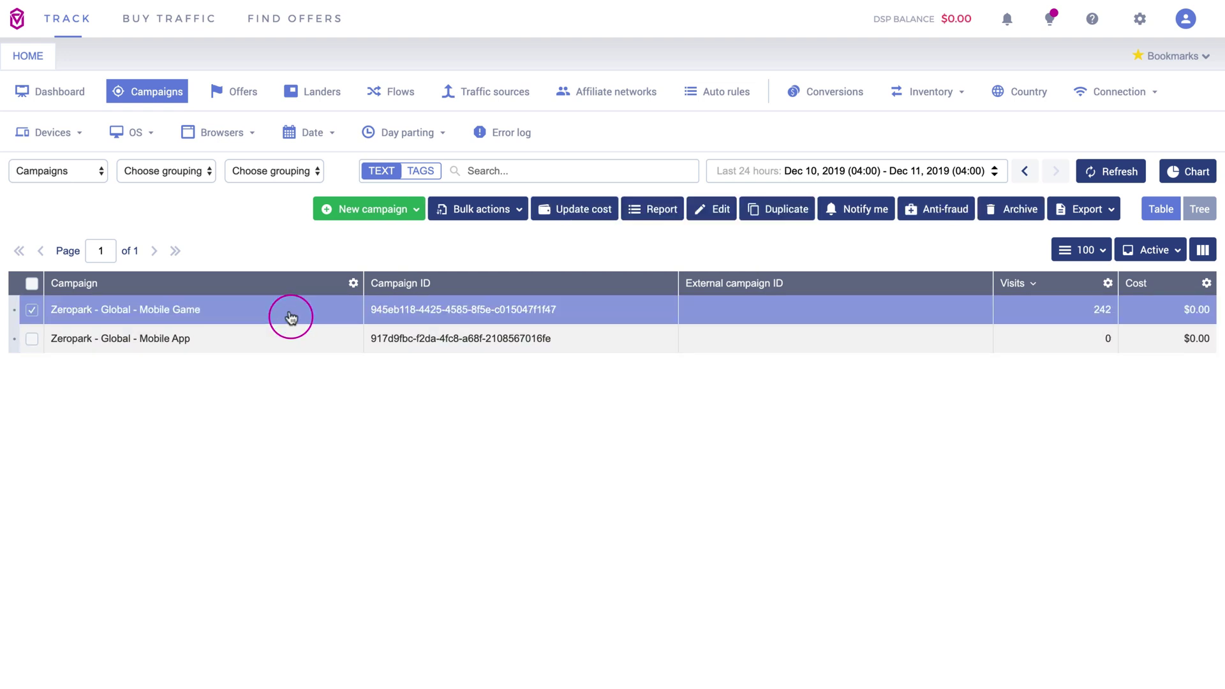
# Open the Zeropark - Global - Mobile Game campaign report and break it down by V1: target
pyautogui.click(661, 212)
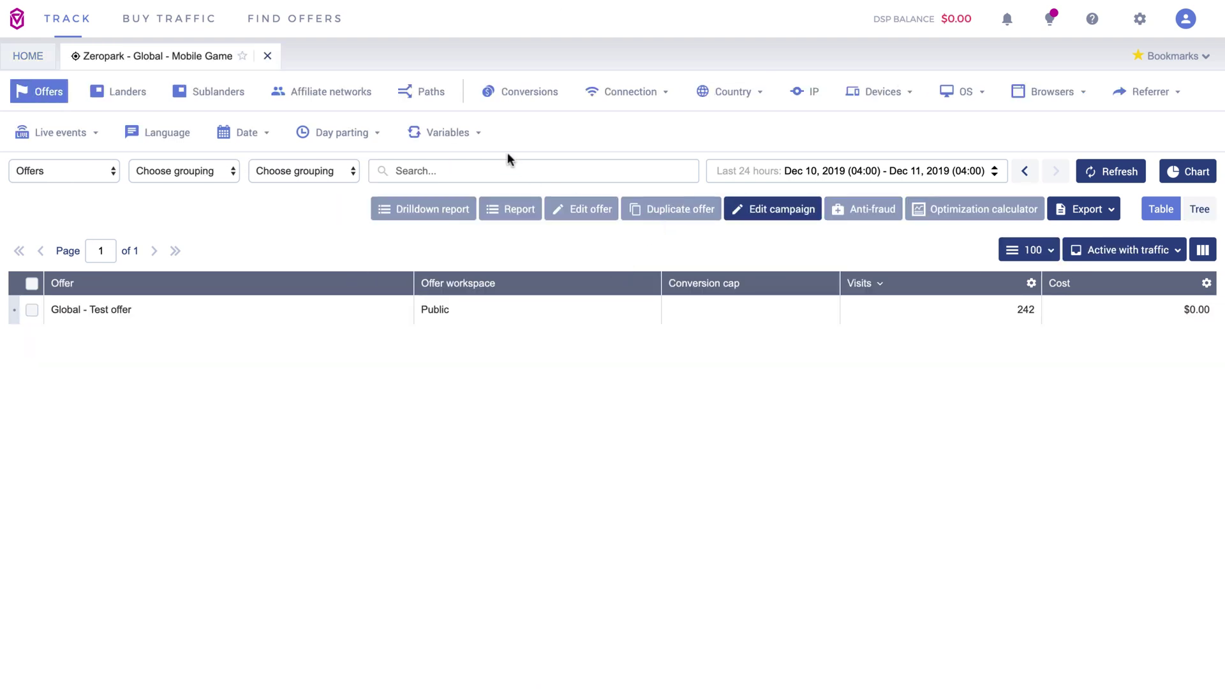
pyautogui.click(478, 160)
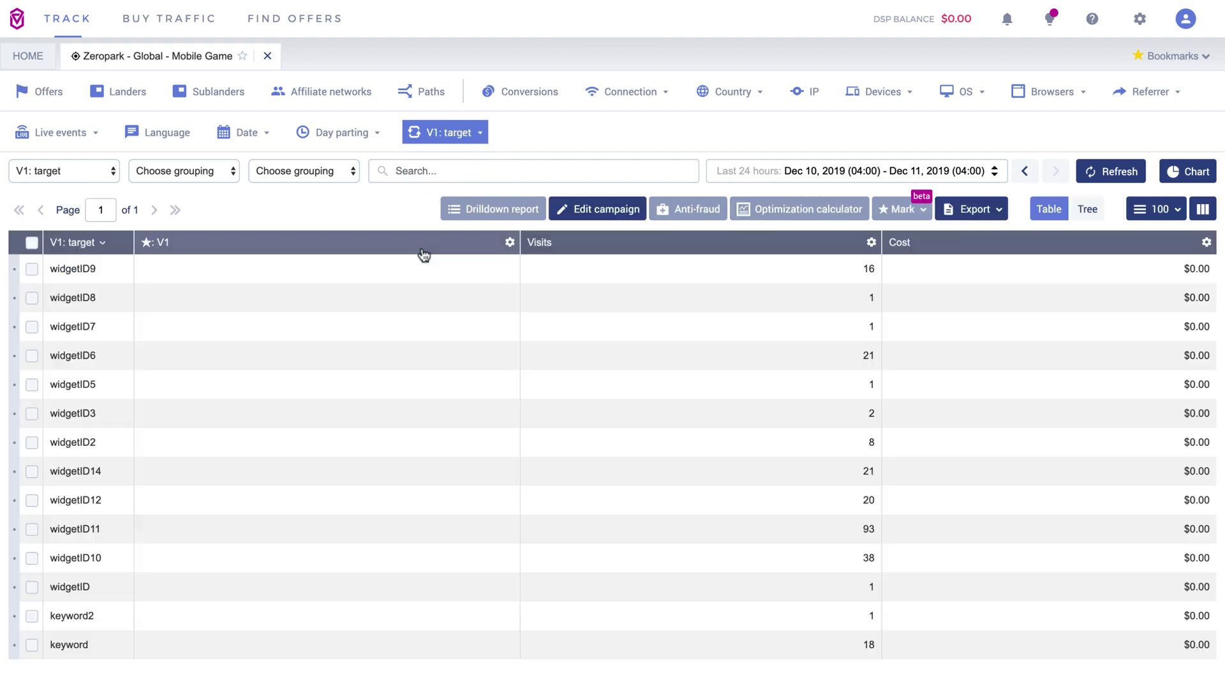
pyautogui.scroll(-1, 1193, 263)
pyautogui.click(1203, 172)
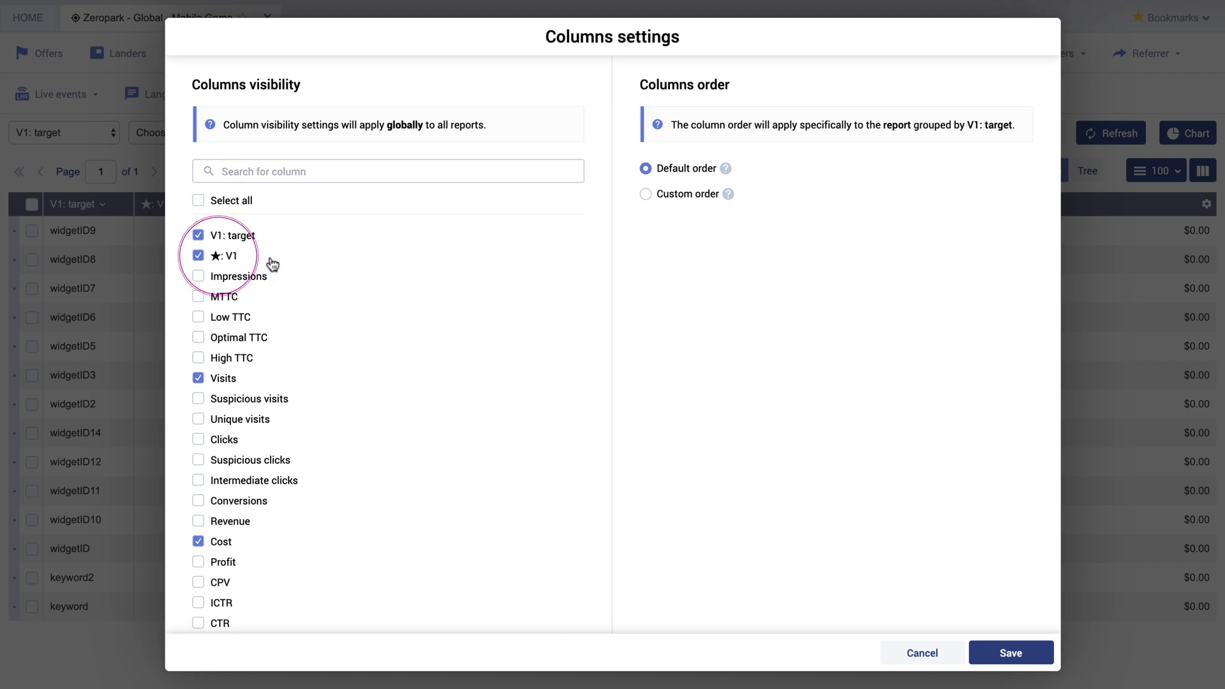
pyautogui.click(922, 652)
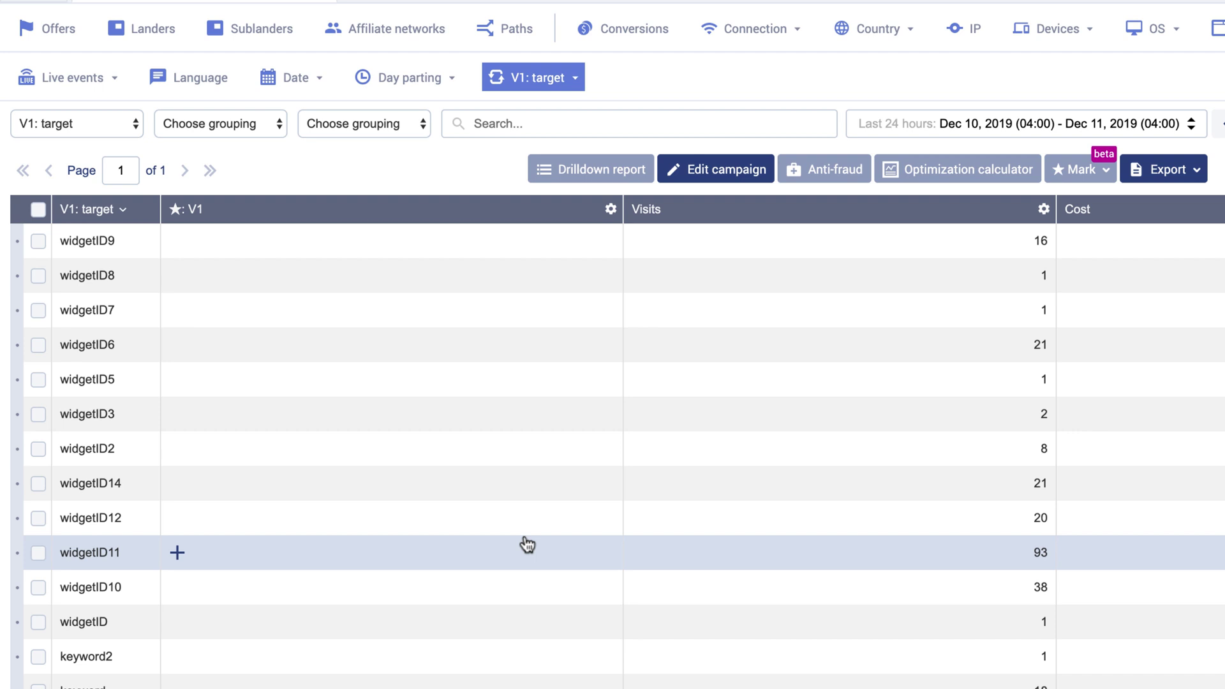
# Select the widgetID8, 7, 5, 14 and 2 rows and apply the red stop marker
pyautogui.click(38, 277)
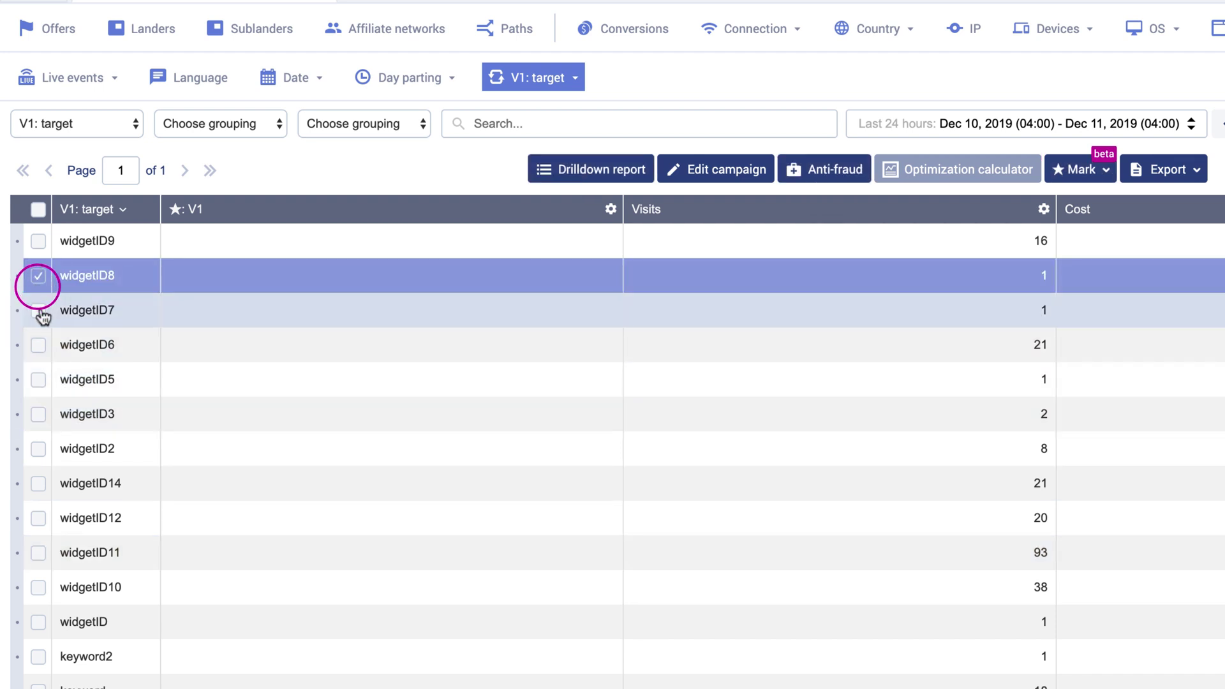
pyautogui.click(38, 311)
pyautogui.click(38, 381)
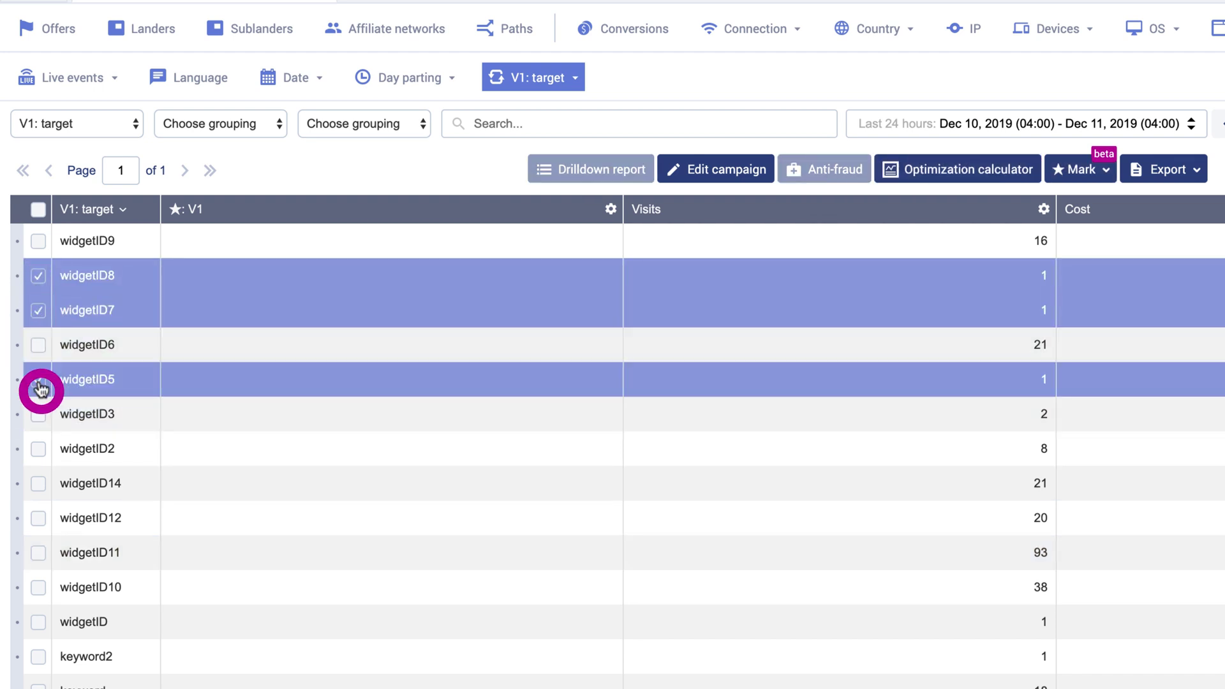
pyautogui.click(39, 484)
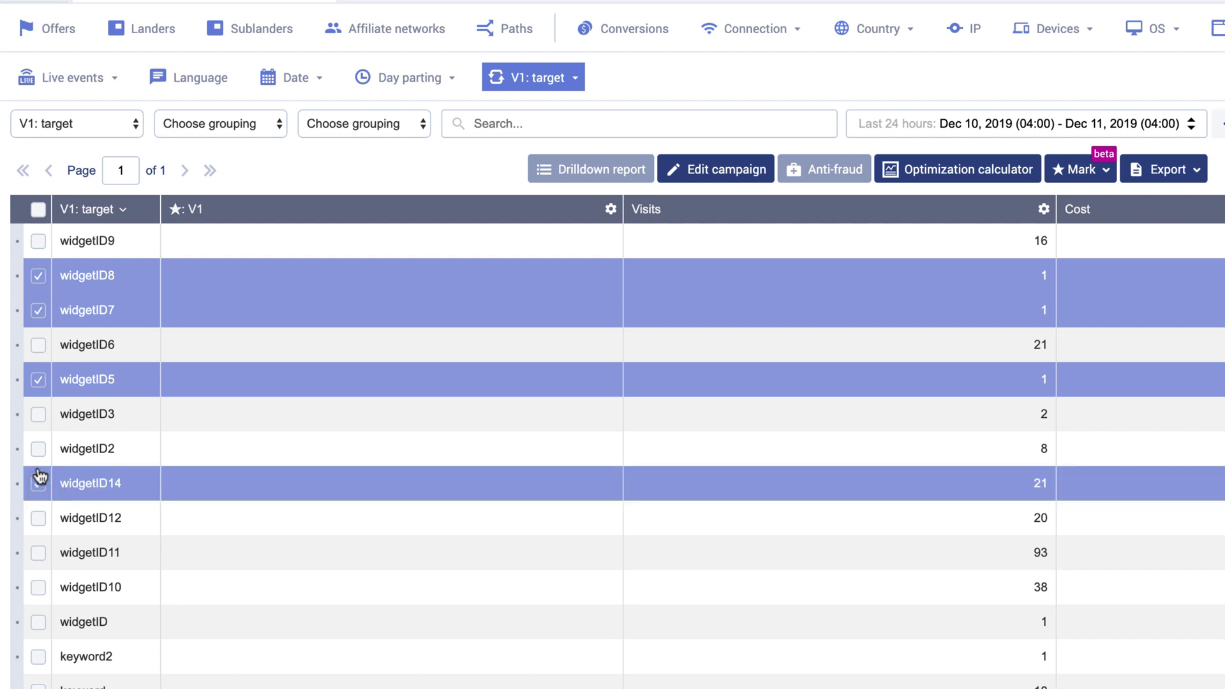
pyautogui.click(38, 449)
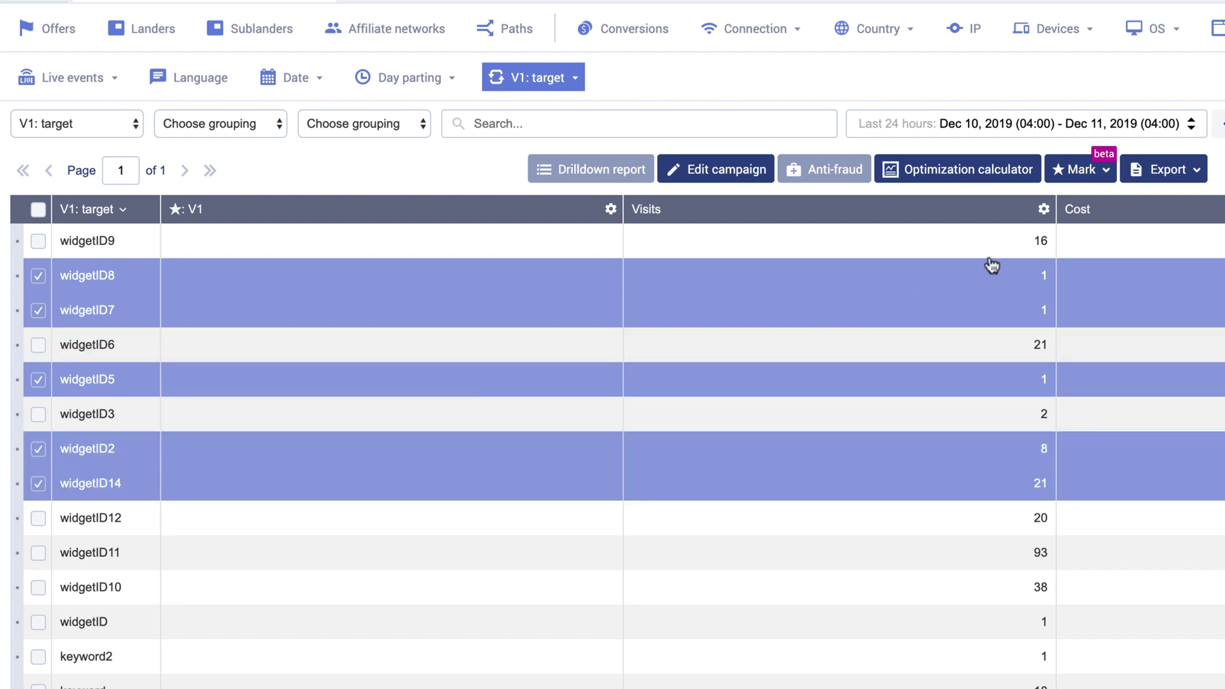
pyautogui.click(1102, 175)
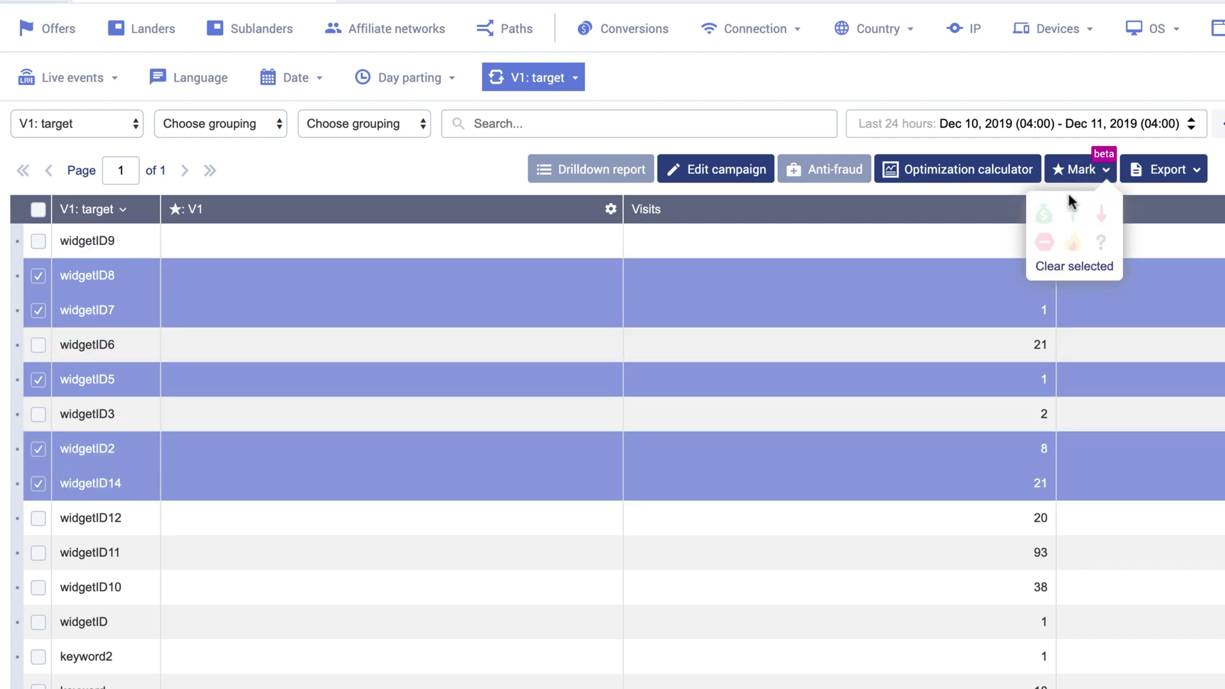
pyautogui.click(1044, 241)
pyautogui.click(1198, 180)
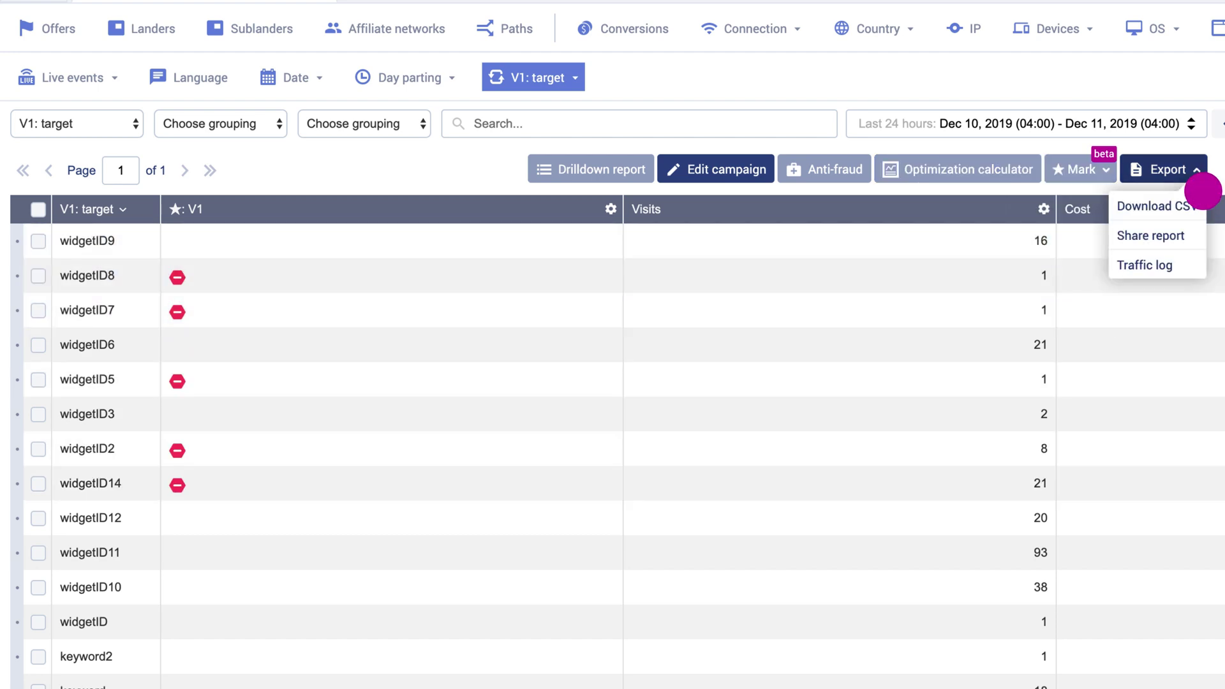
# Download a CSV export with the Cost, Visits and V1: target columns excluded
pyautogui.click(1179, 208)
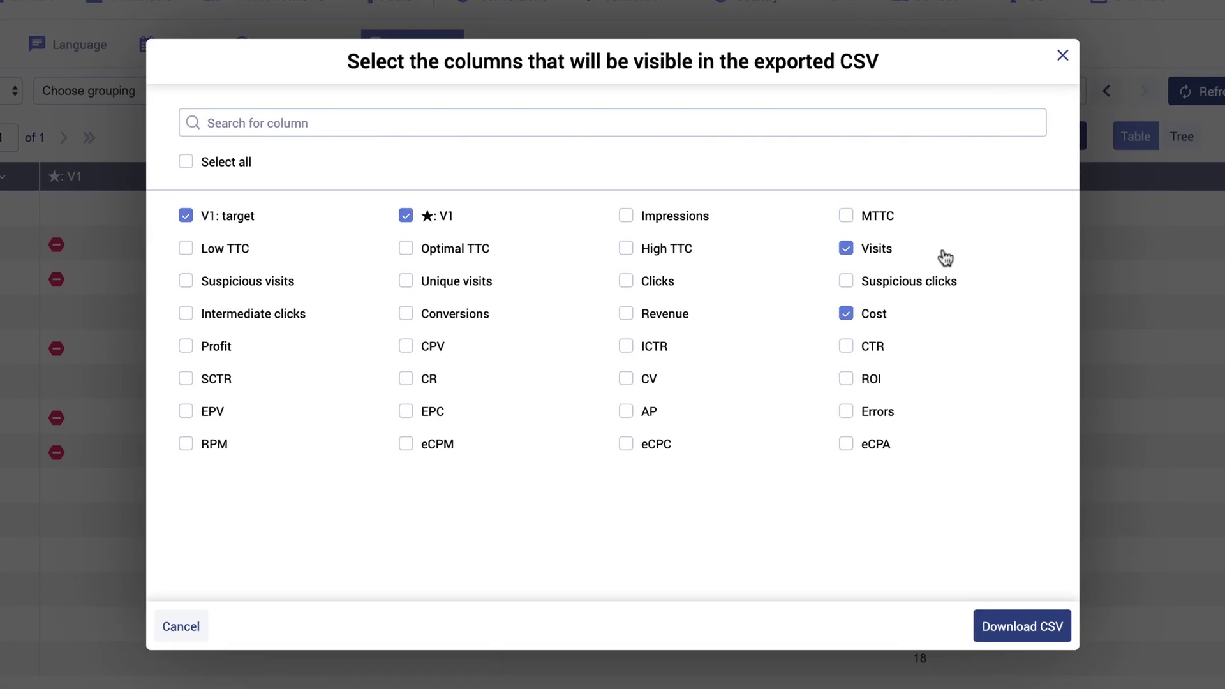
pyautogui.click(845, 316)
pyautogui.click(846, 249)
pyautogui.click(186, 217)
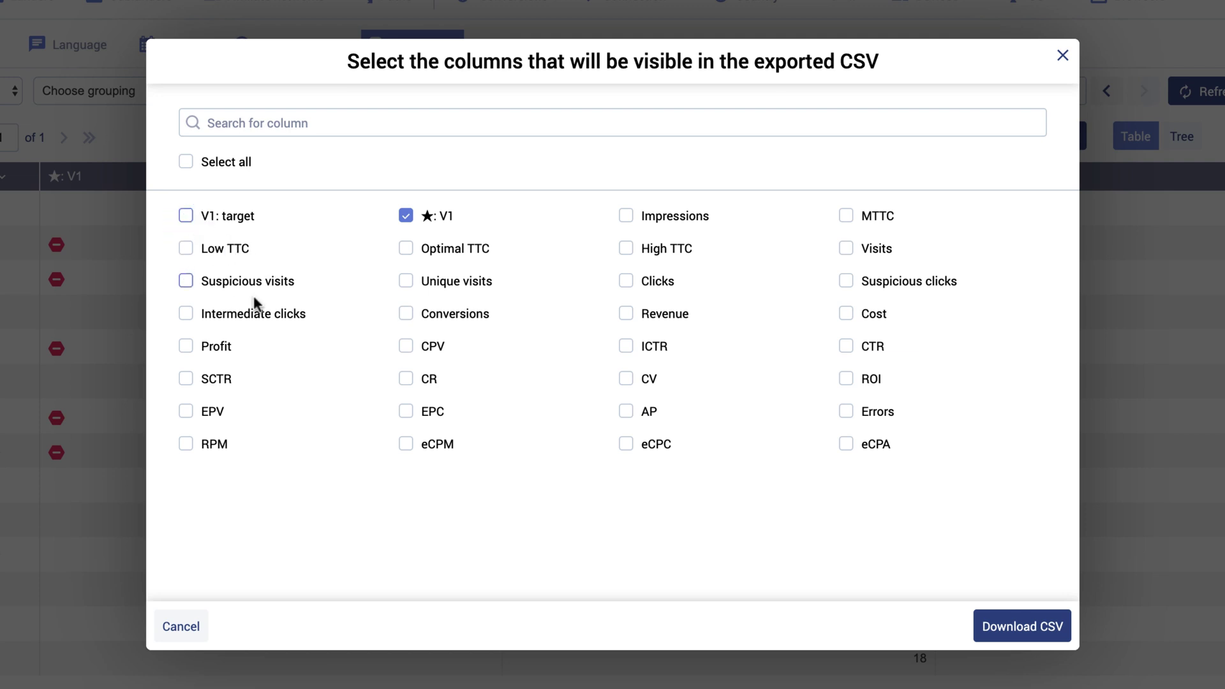
pyautogui.click(1015, 627)
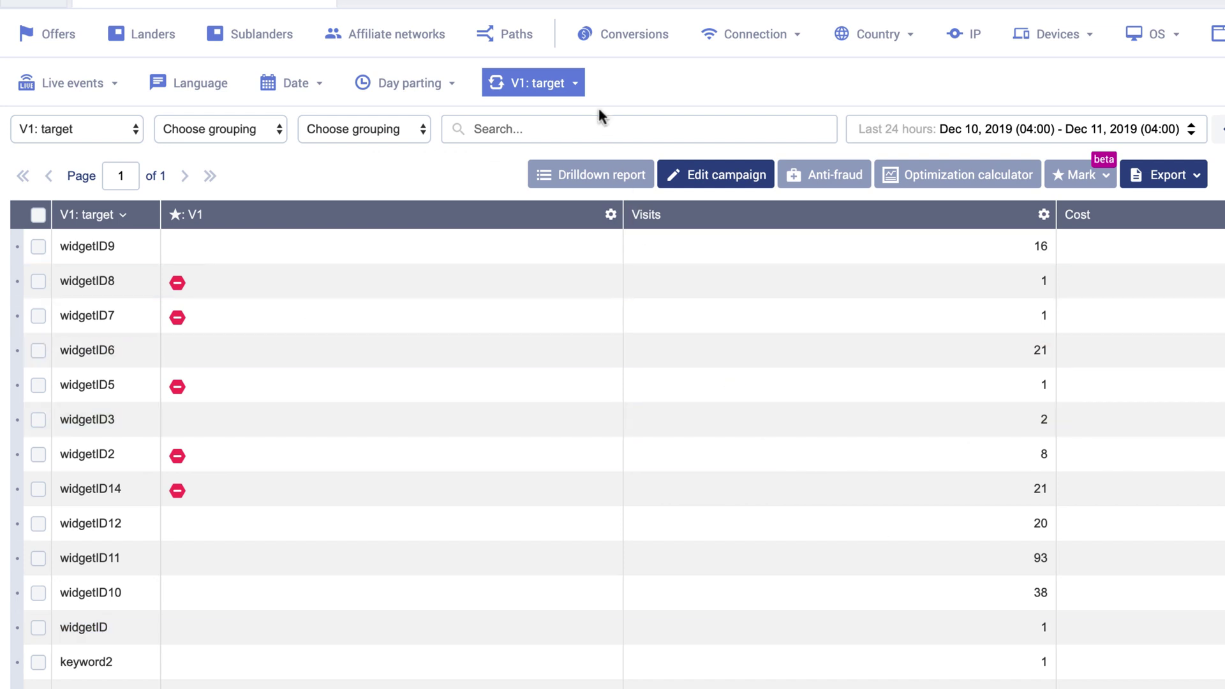
# Break the report down by V2: keyword and mark keyword5 and keyword6 with green up arrows
pyautogui.click(575, 85)
pyautogui.click(556, 148)
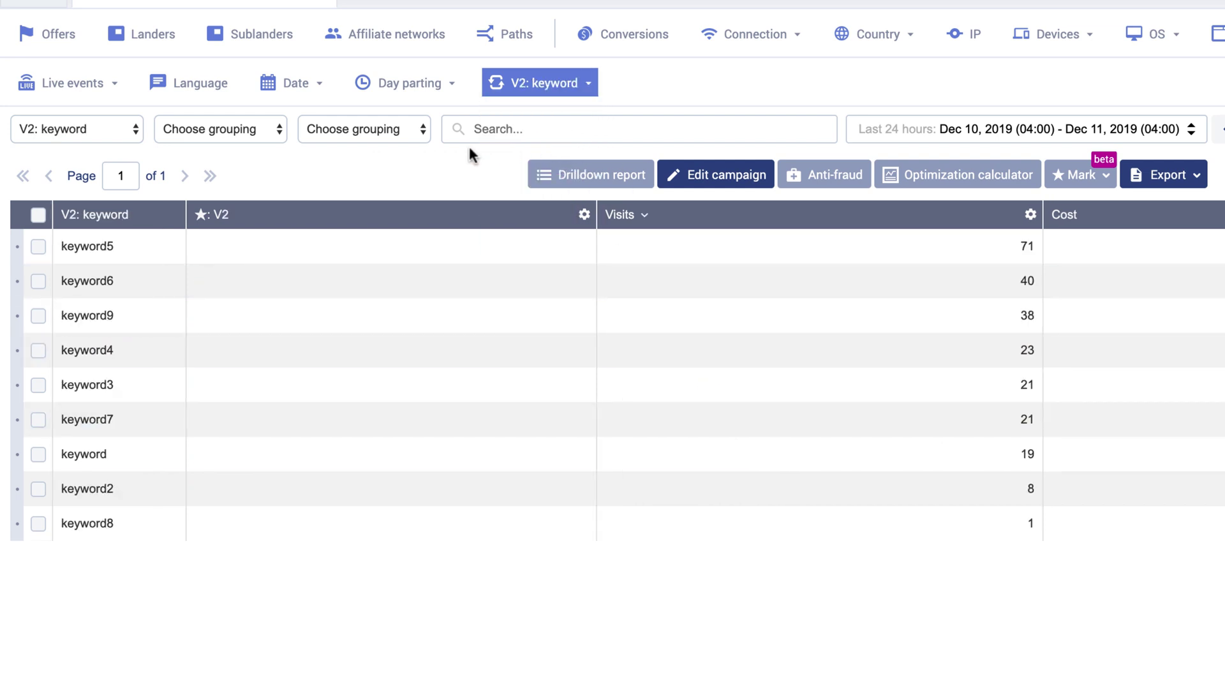
pyautogui.moveTo(207, 251)
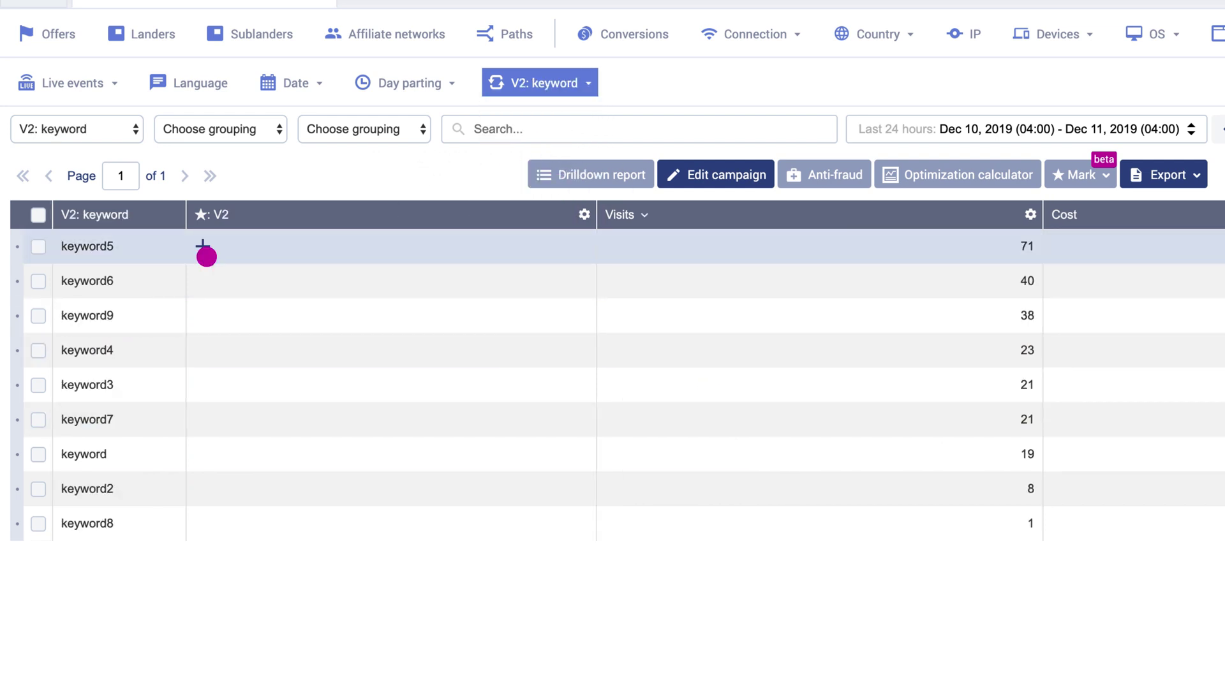
pyautogui.click(203, 249)
pyautogui.click(240, 289)
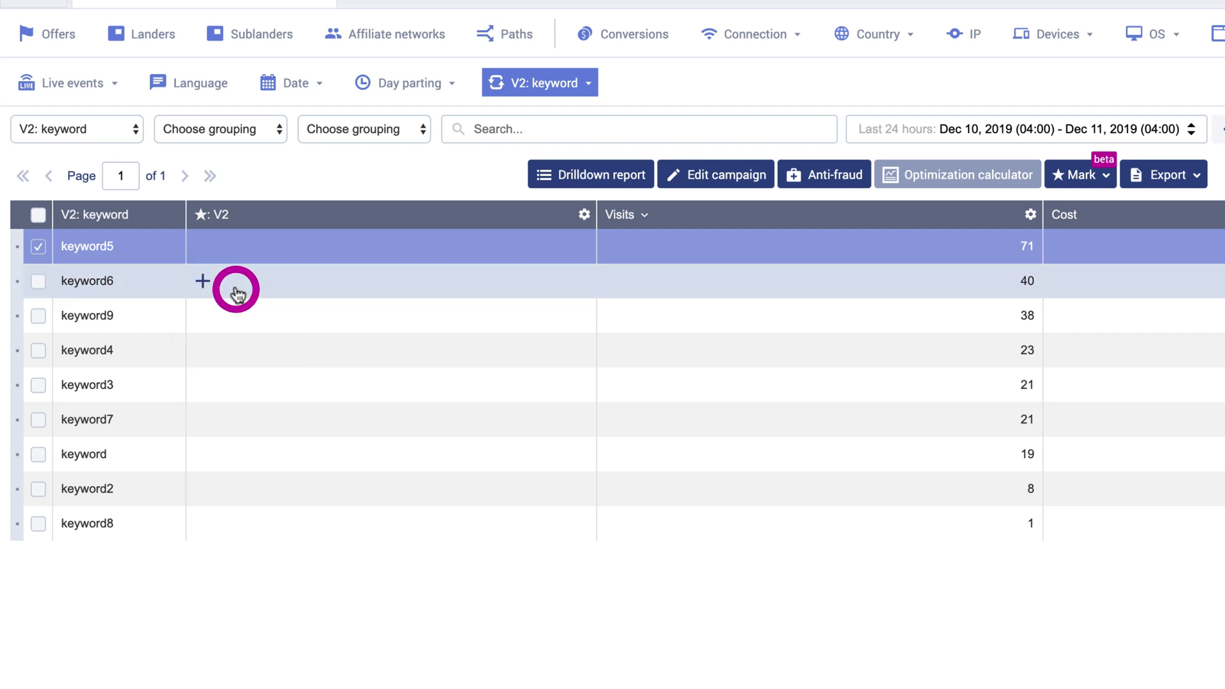
pyautogui.click(203, 283)
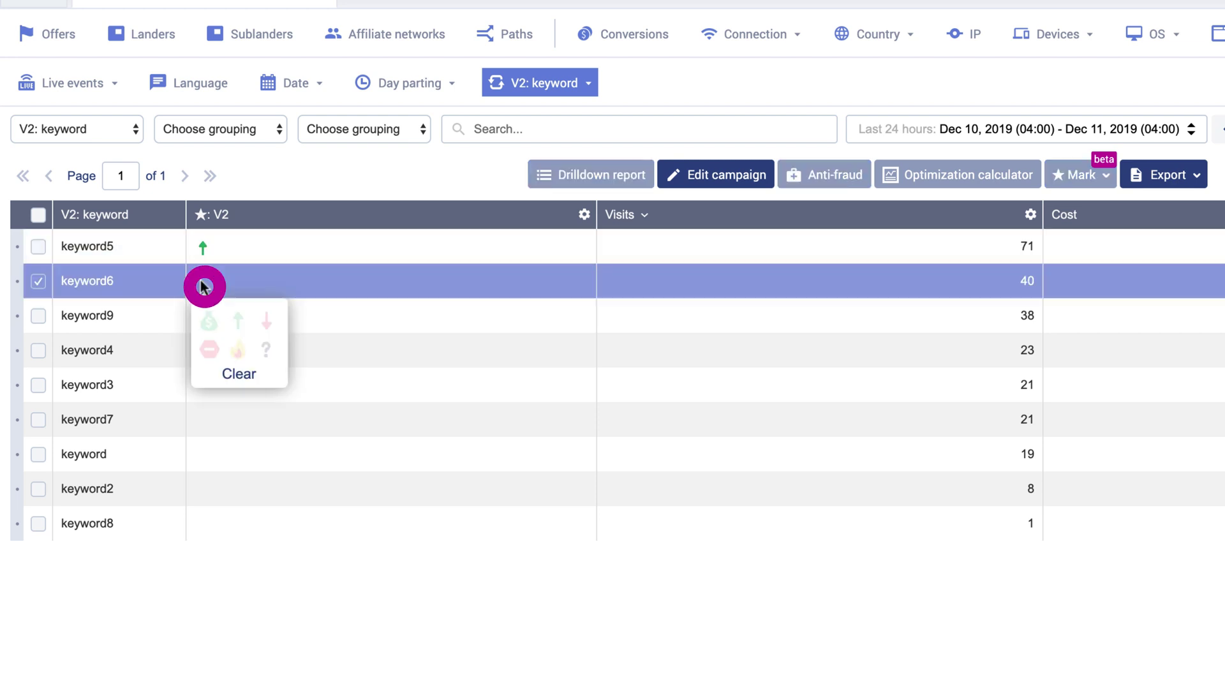
pyautogui.click(237, 323)
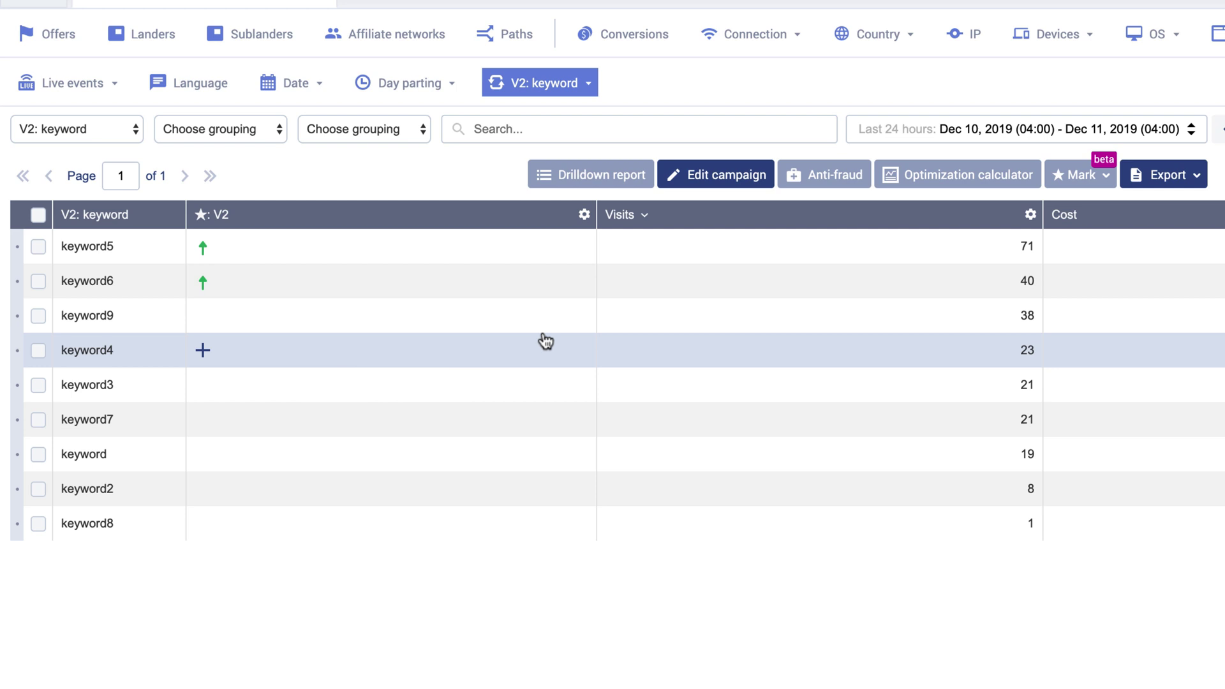
pyautogui.click(590, 84)
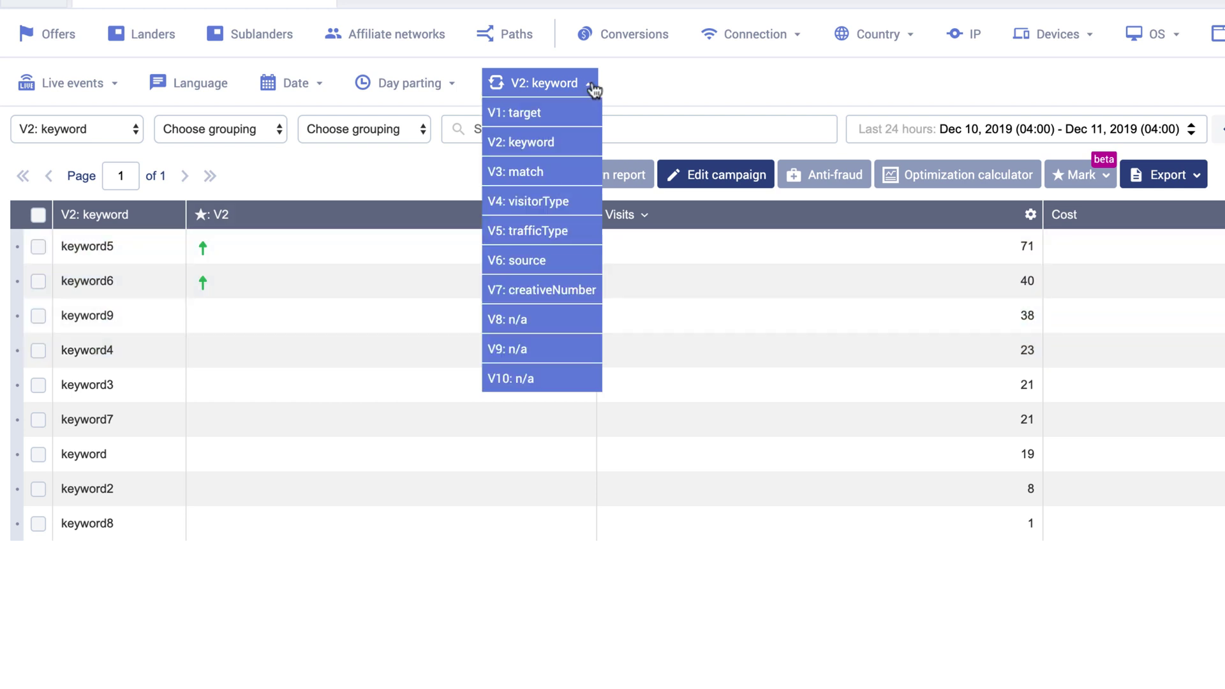
# Break the report down by V3: match and mark siteID2 and siteID with red down arrows
pyautogui.click(569, 170)
pyautogui.click(193, 527)
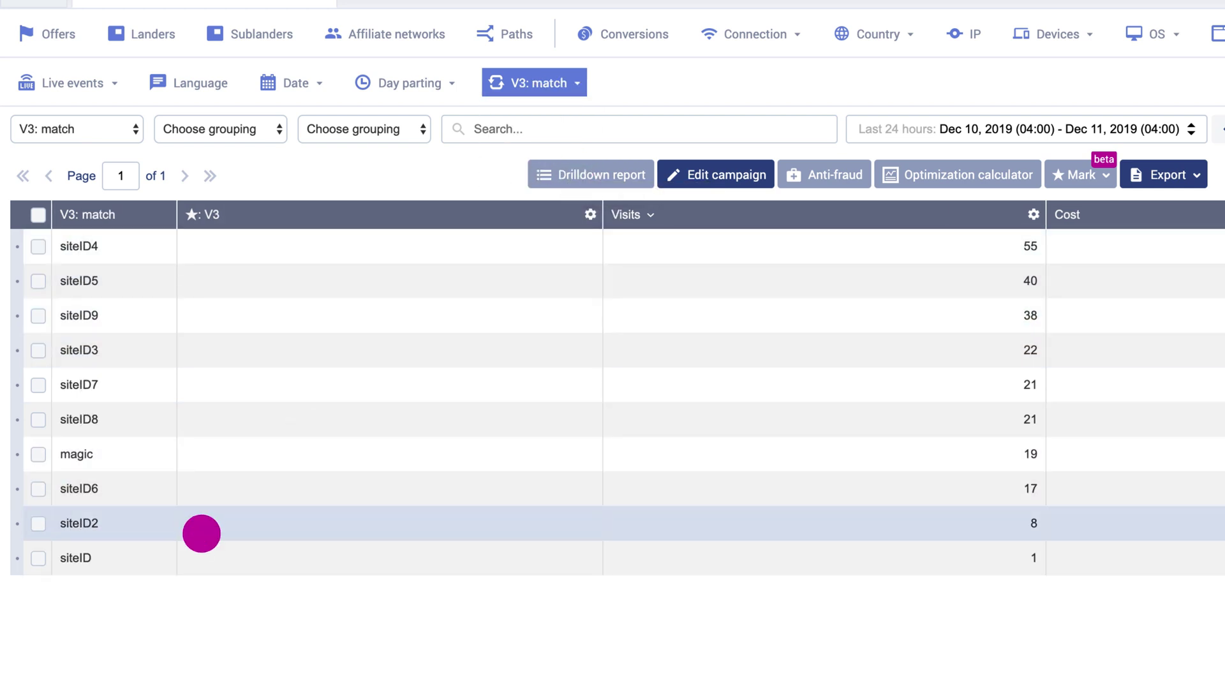
pyautogui.click(251, 568)
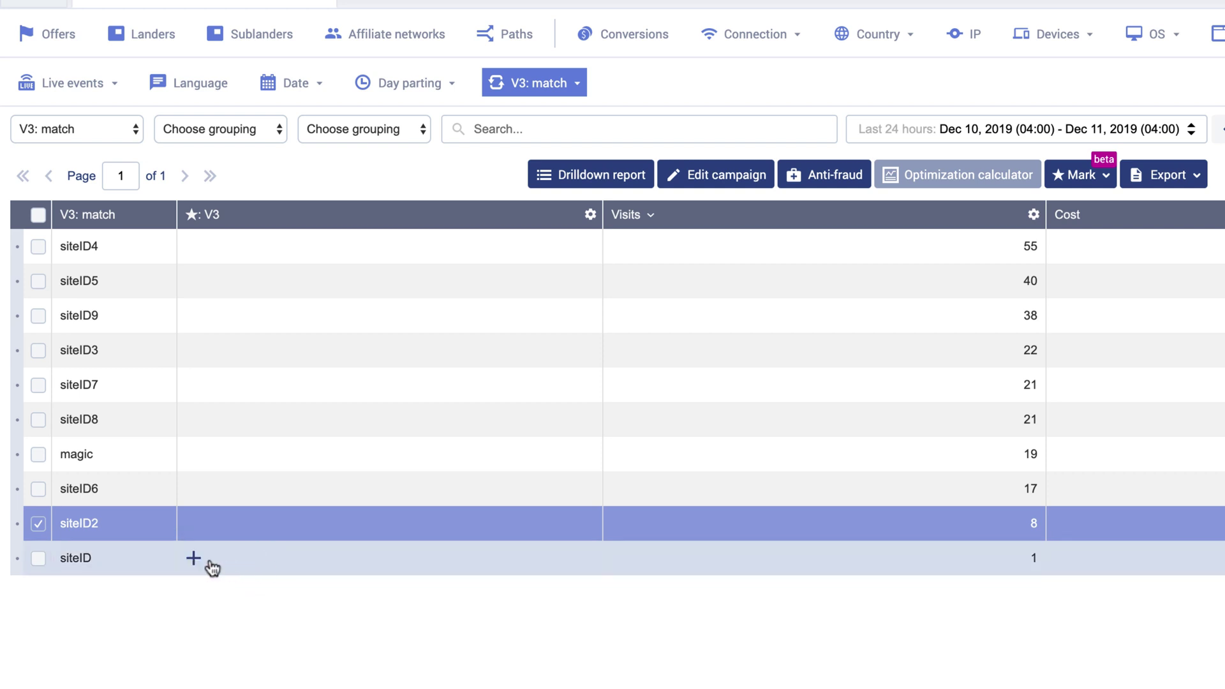
pyautogui.click(196, 560)
pyautogui.click(258, 600)
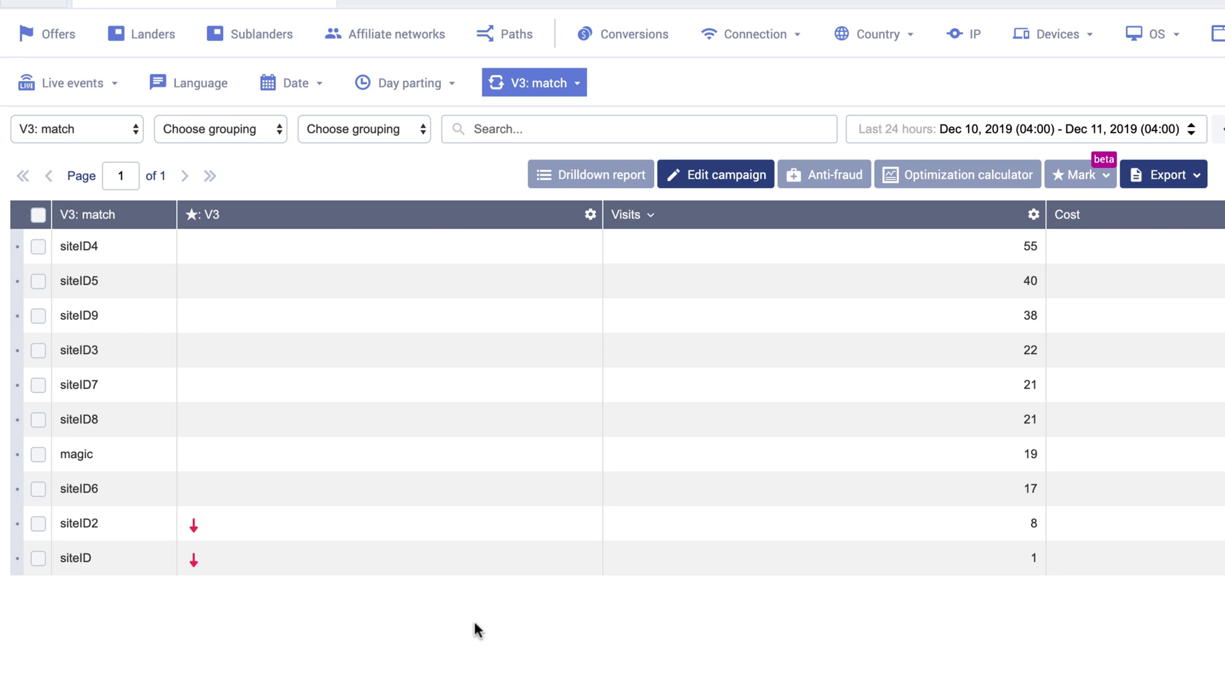
# Apply a red down-arrow marker filter on the ★: V3 column, leaving siteID2 and siteID
pyautogui.click(590, 214)
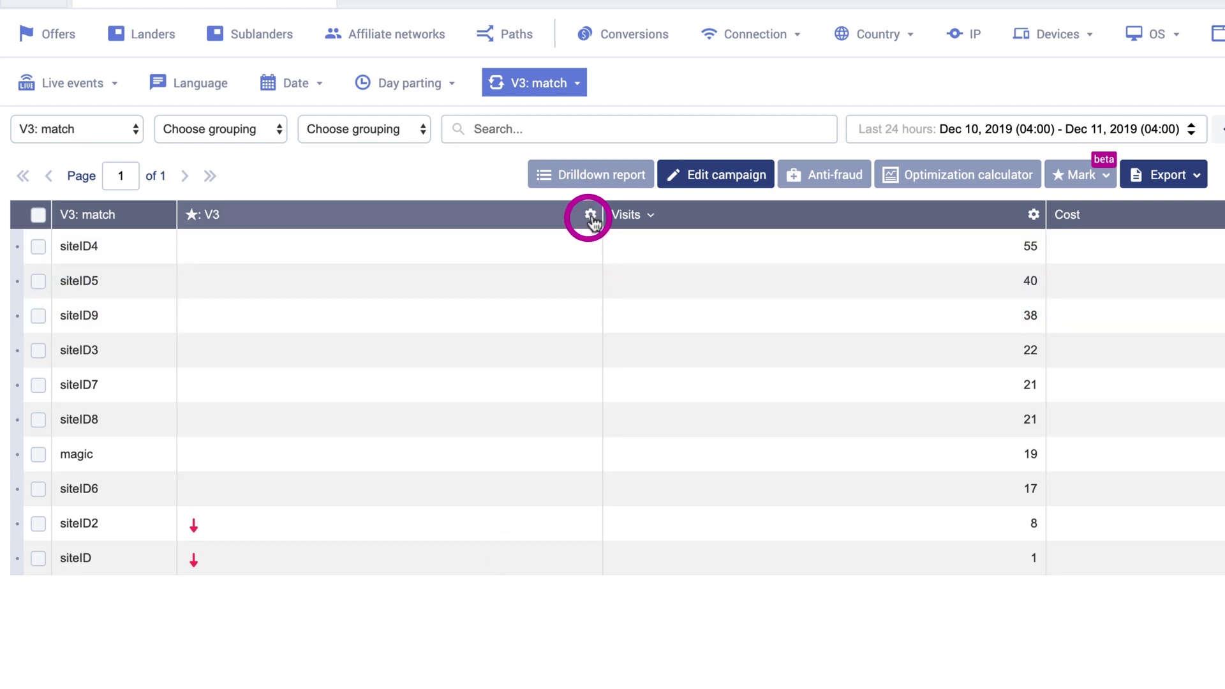
pyautogui.click(660, 246)
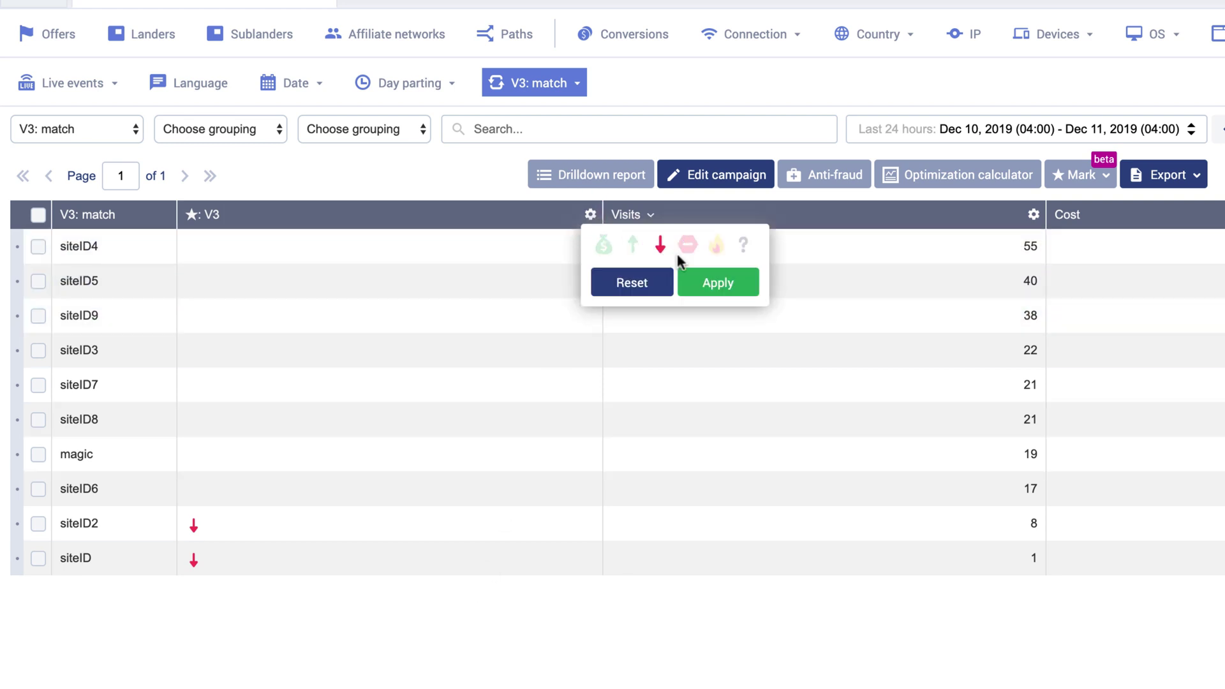
pyautogui.click(718, 284)
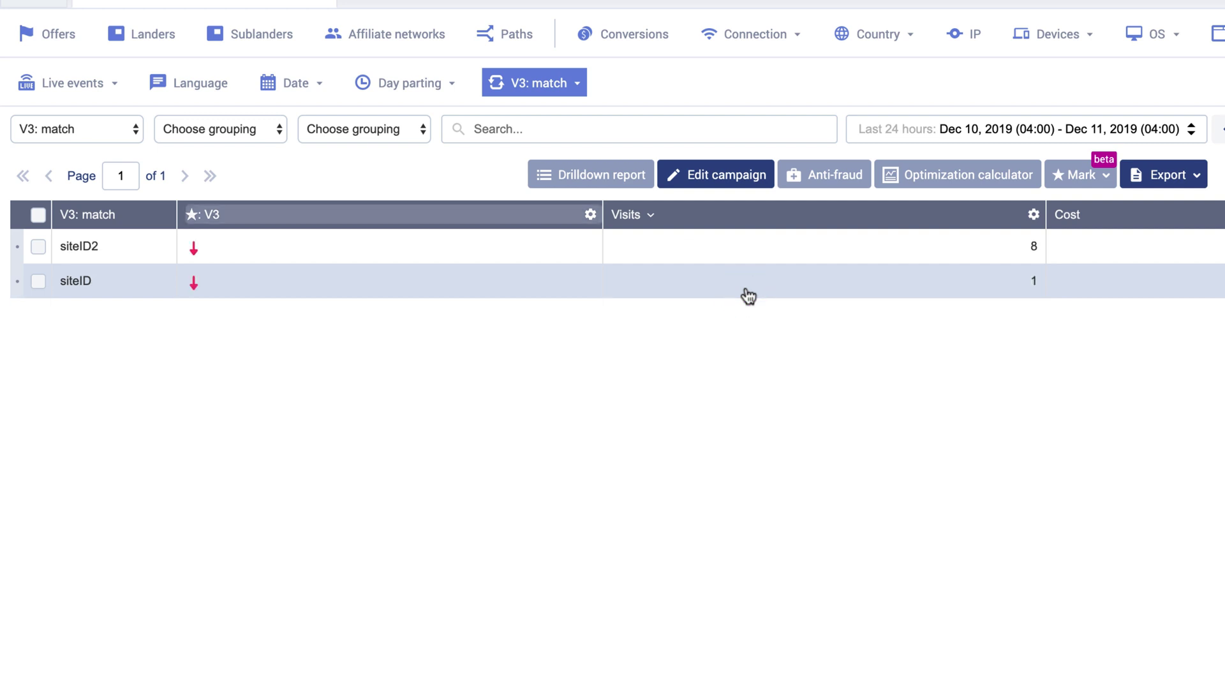